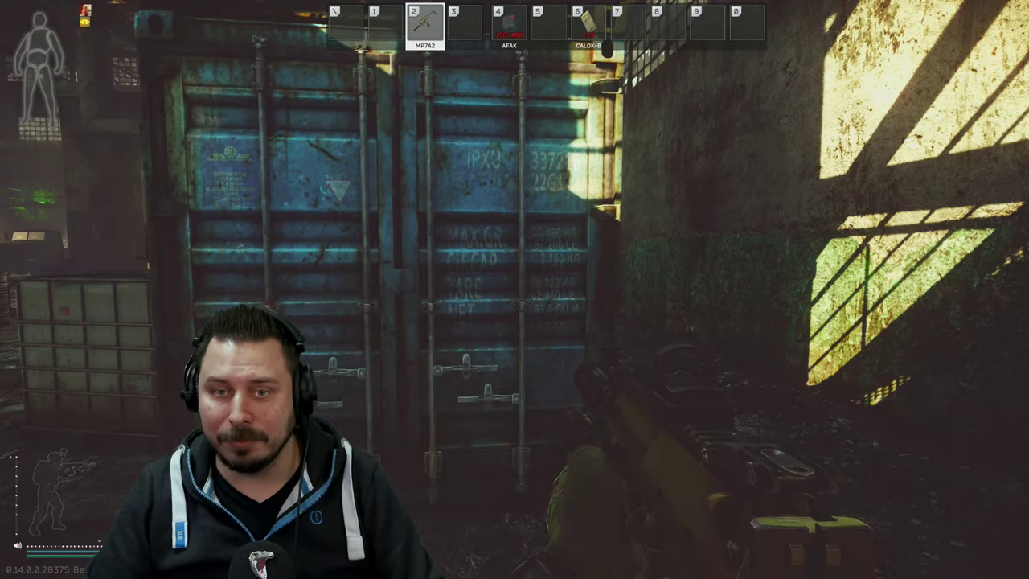
{"action": "key", "text": "w"}
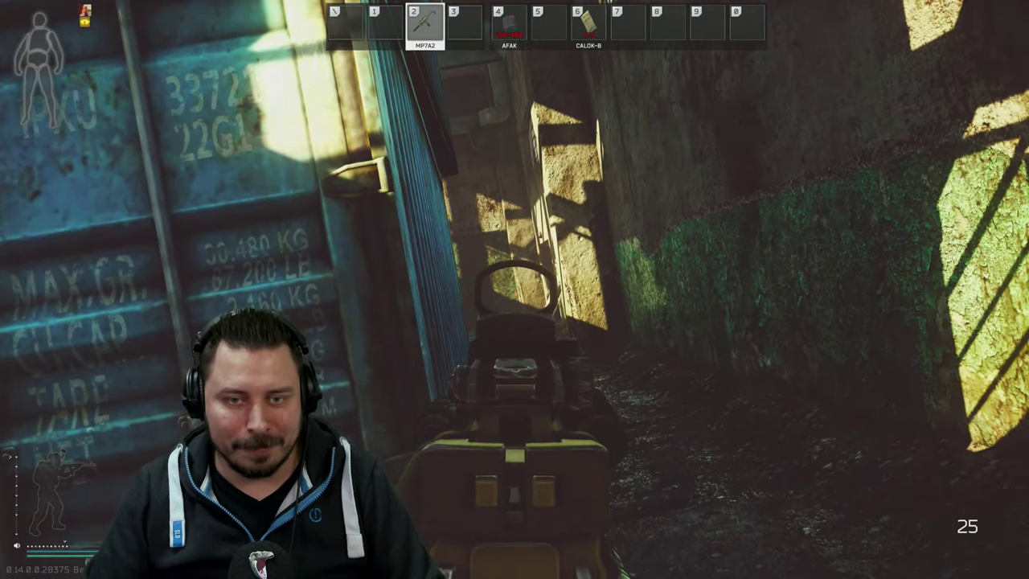
{"action": "key", "text": "w"}
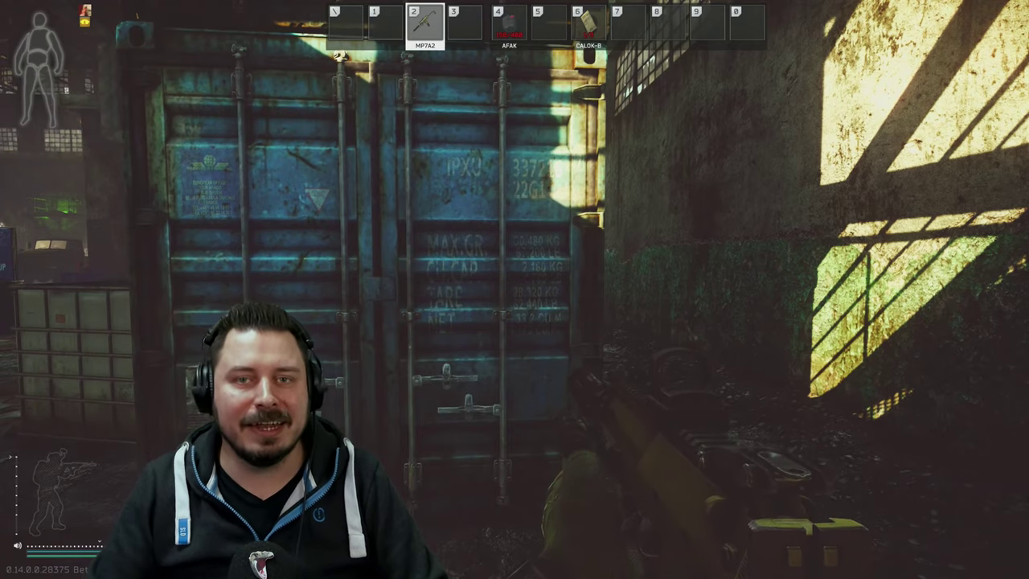
{"action": "key", "text": "w"}
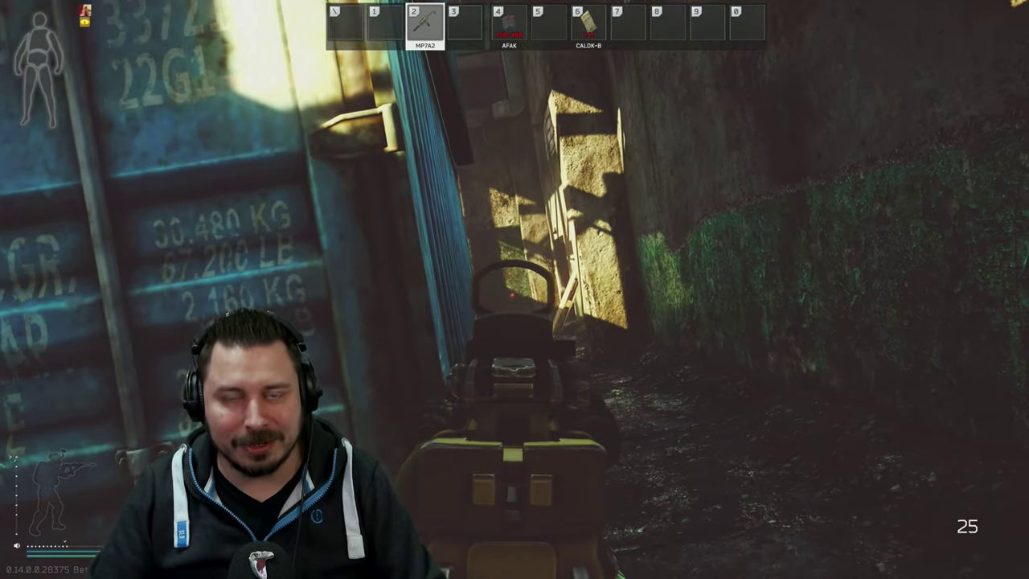
{"action": "key", "text": "w"}
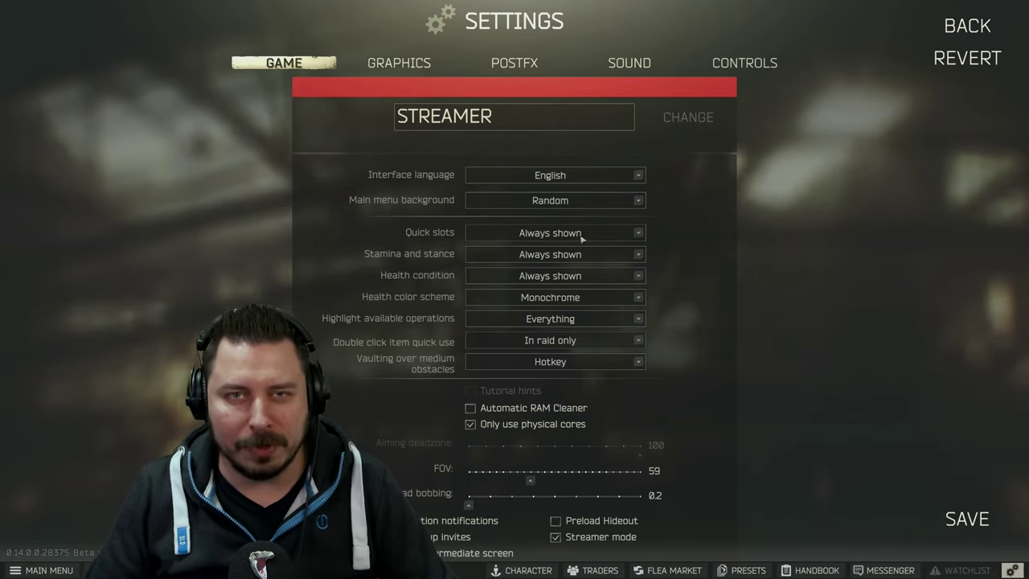
Step: Examine the available options for Health color scheme and Double click item quick use in the game settings
{"action": "left_click", "coordinate": [553, 298]}
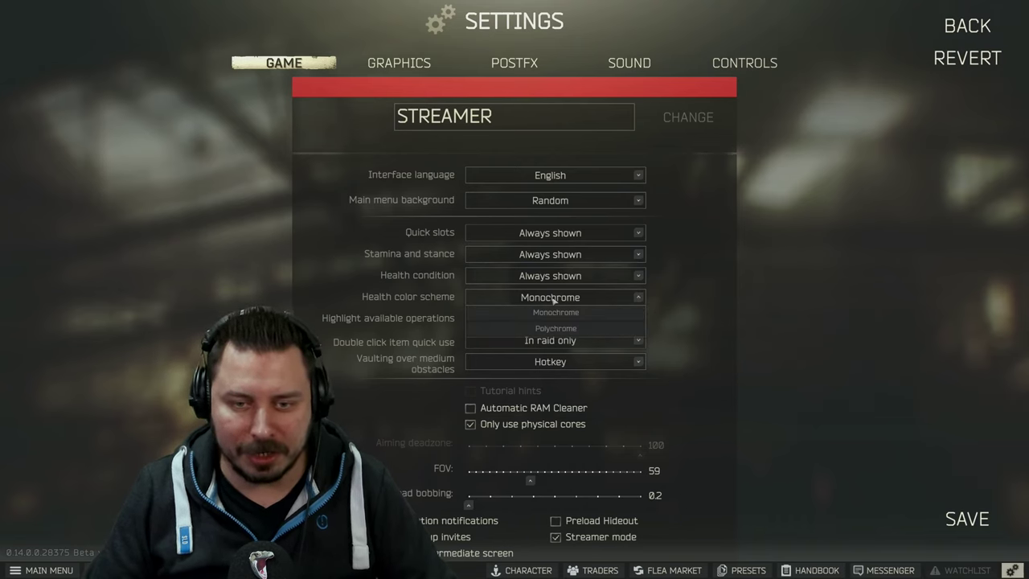
{"action": "left_click", "coordinate": [553, 299]}
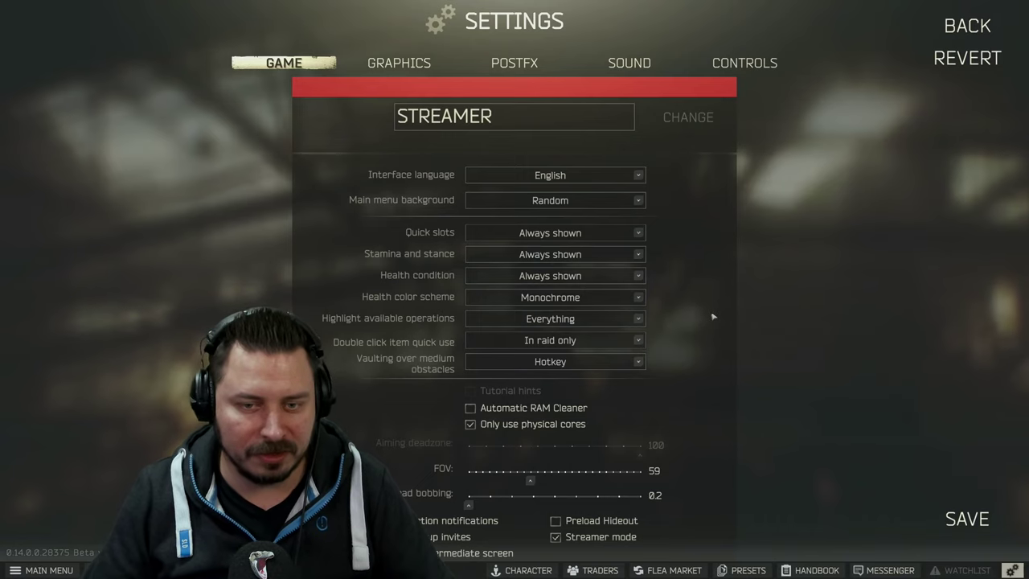
{"action": "left_click", "coordinate": [552, 348]}
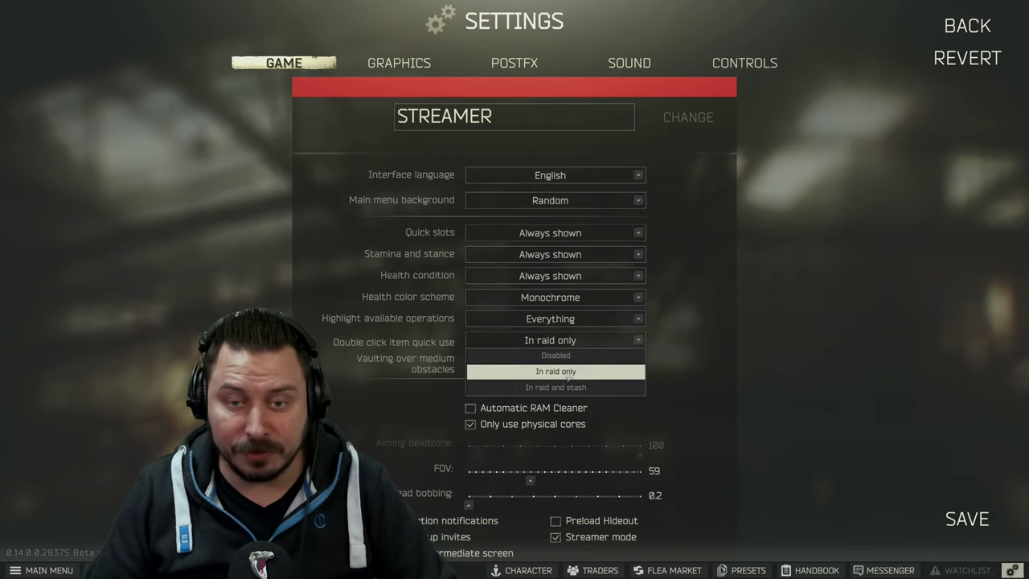
{"action": "left_click", "coordinate": [566, 347]}
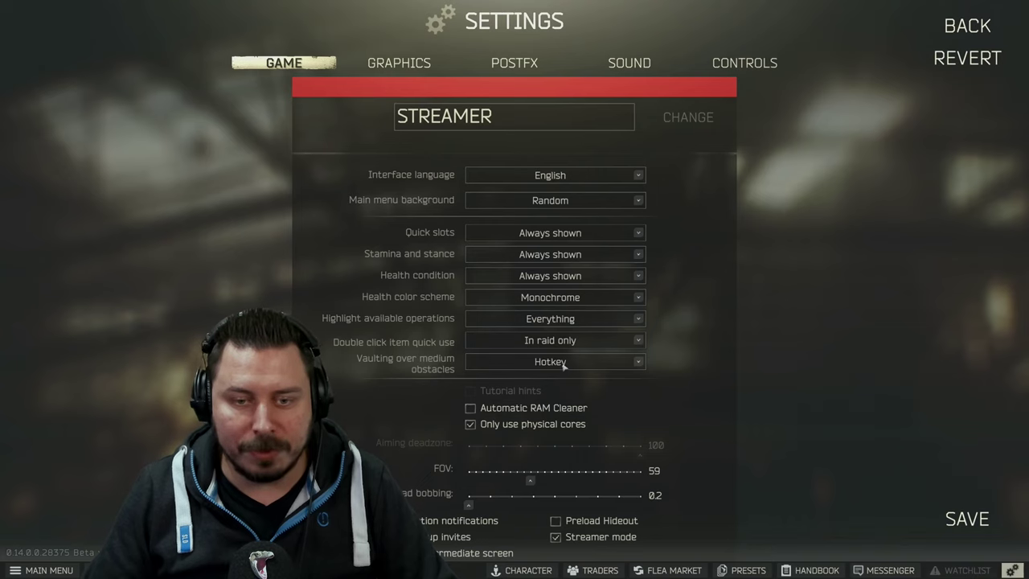
Step: Set Vaulting over medium obstacles to Hotkey
{"action": "left_click", "coordinate": [565, 364]}
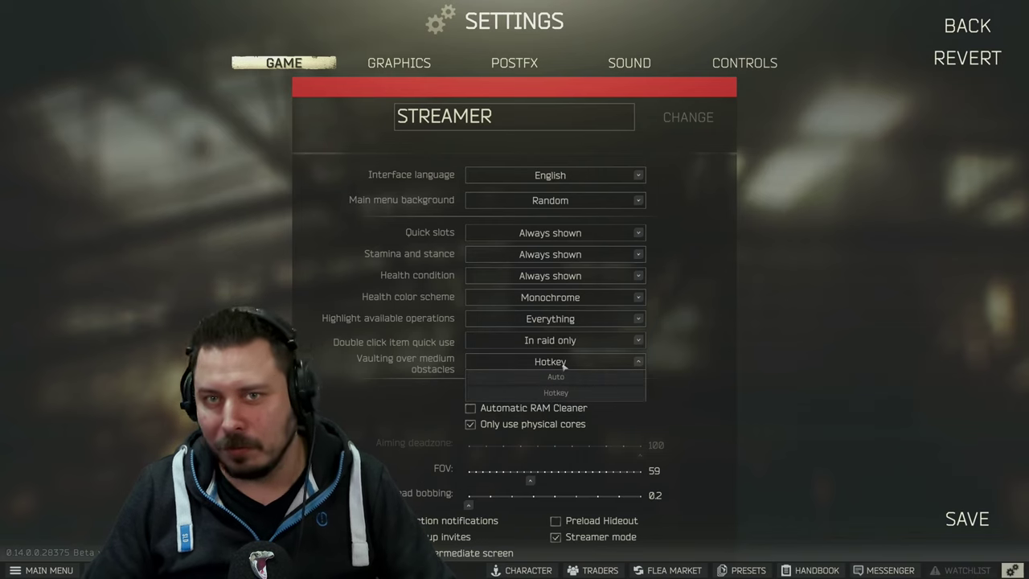
{"action": "left_click", "coordinate": [565, 394]}
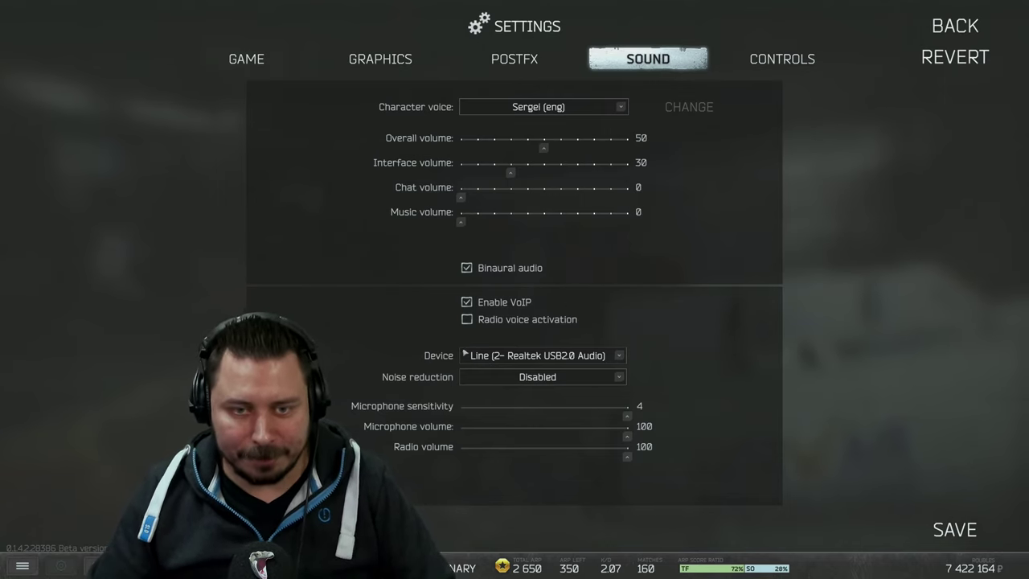
Step: Set the microphone's noise reduction to Disabled in the sound settings
{"action": "left_click", "coordinate": [538, 381]}
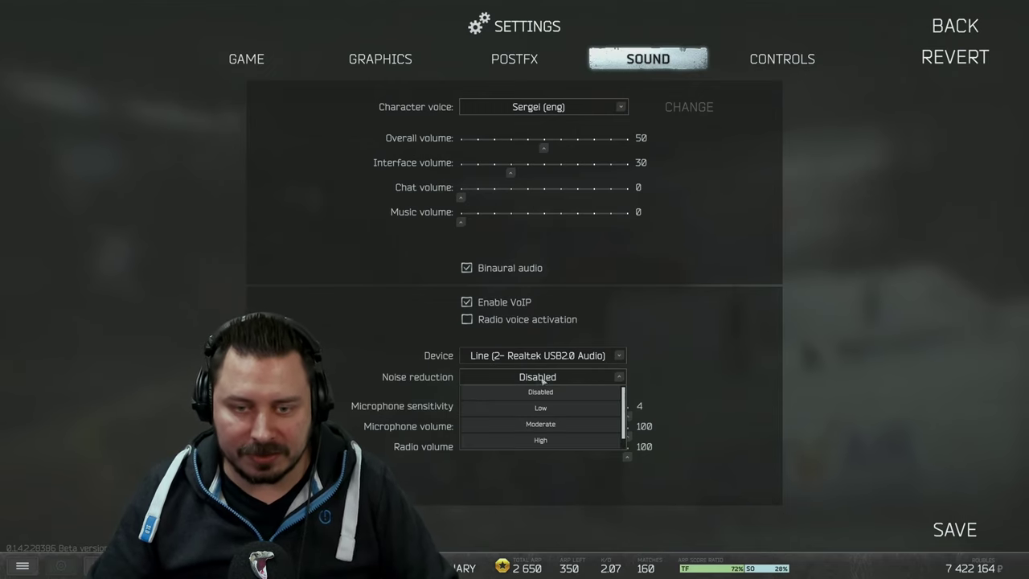
{"action": "left_click", "coordinate": [550, 393]}
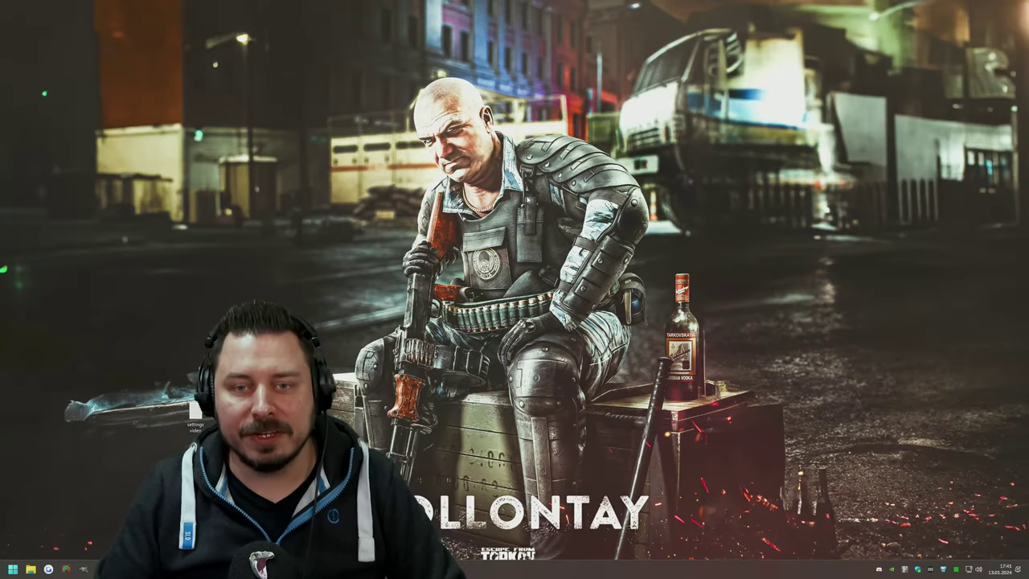
Step: Switch to the NVIDIA Control Panel and show the program-specific 3D settings for Escape From Tarkov
{"action": "right_click", "coordinate": [527, 197]}
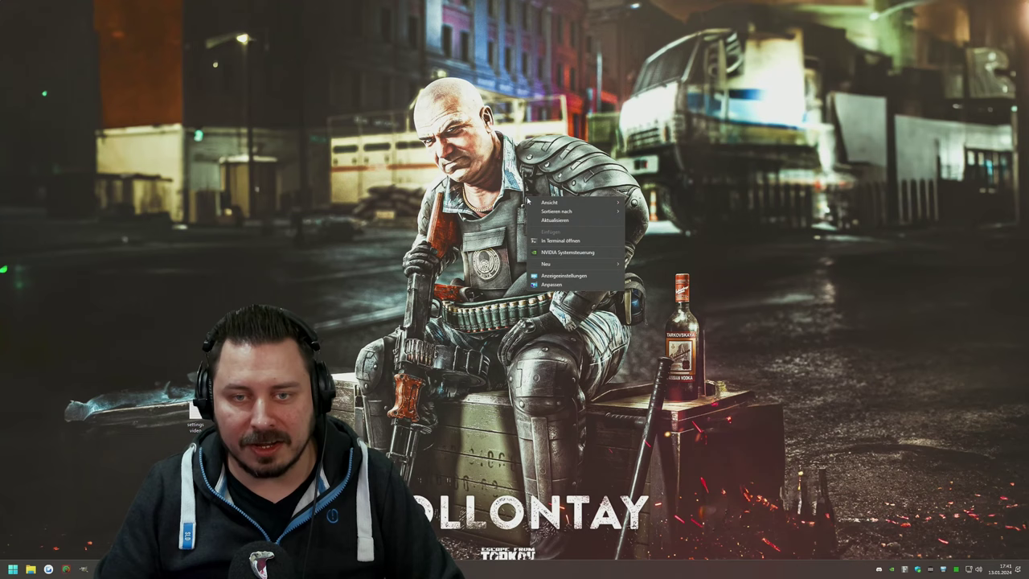
{"action": "left_click", "coordinate": [585, 253]}
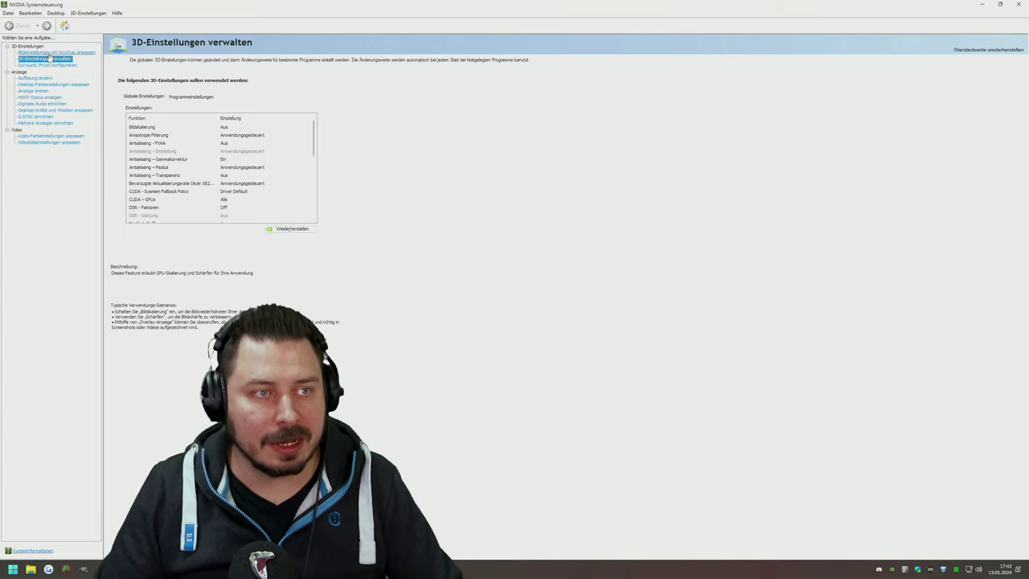
{"action": "key", "text": "Up"}
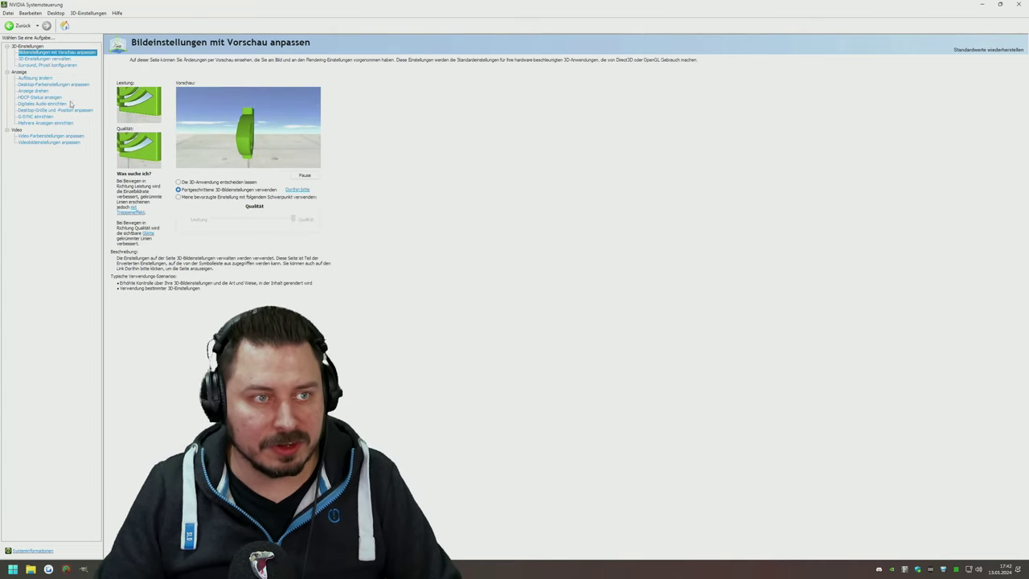
{"action": "key", "text": "Down"}
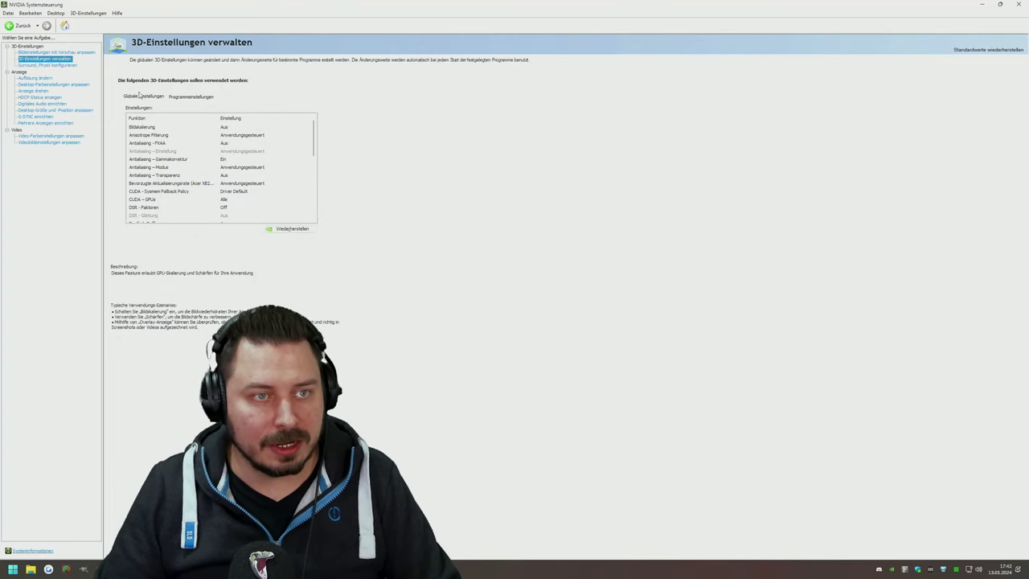
{"action": "left_click", "coordinate": [198, 98]}
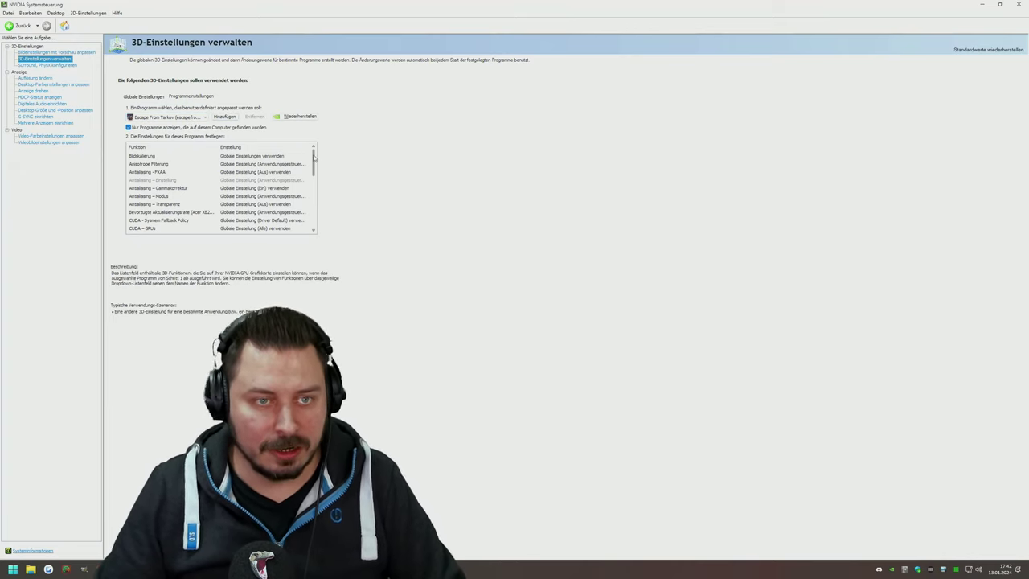
Step: Set vertical synchronization (Vertikale Synchronisierung) to Schnell in Escape From Tarkov's program settings
{"action": "left_click_drag", "start_coordinate": [314, 158], "coordinate": [317, 187]}
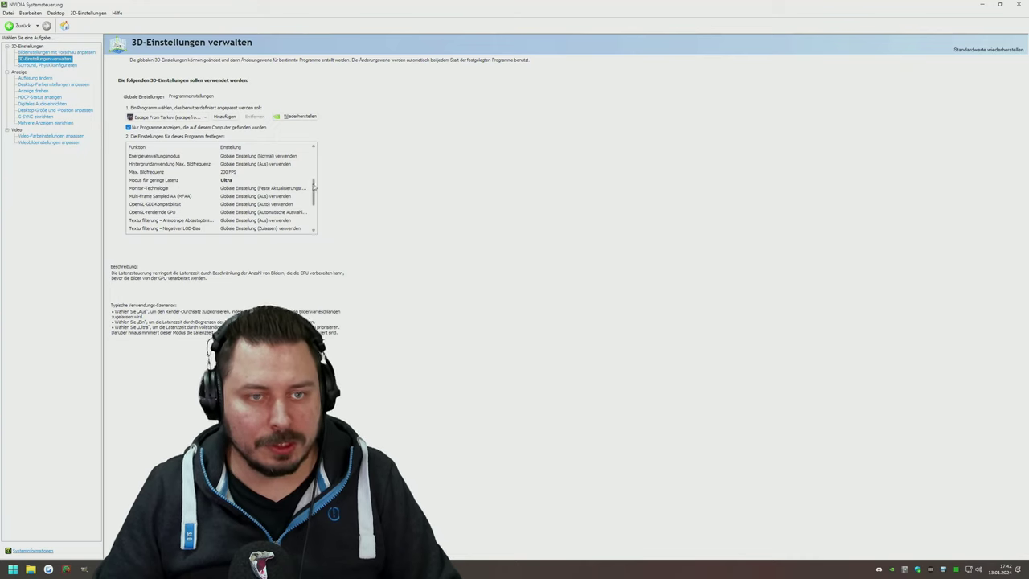
{"action": "scroll", "coordinate": [314, 186], "scroll_direction": "down", "scroll_amount": 2}
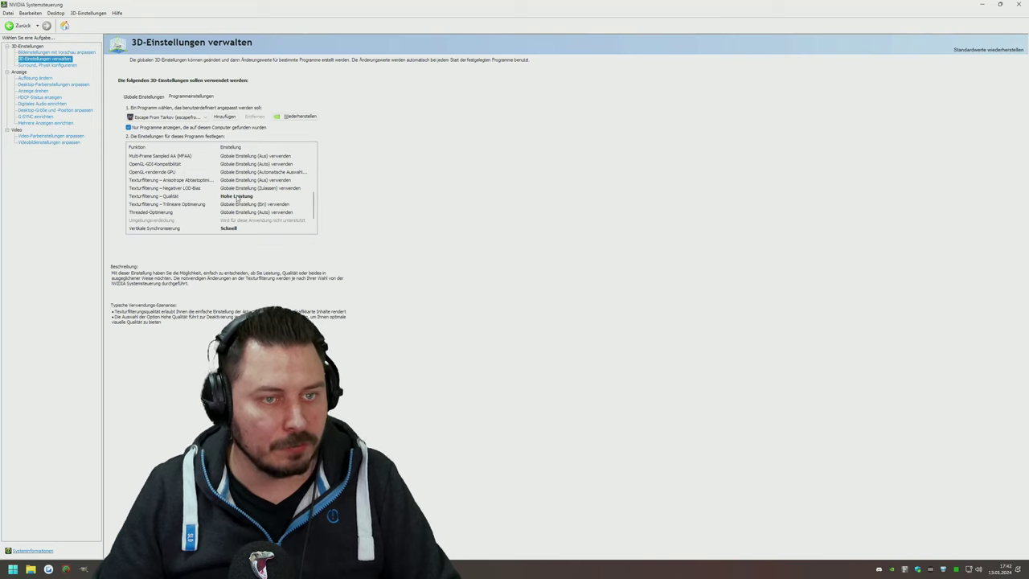
{"action": "scroll", "coordinate": [316, 206], "scroll_direction": "down", "scroll_amount": 2}
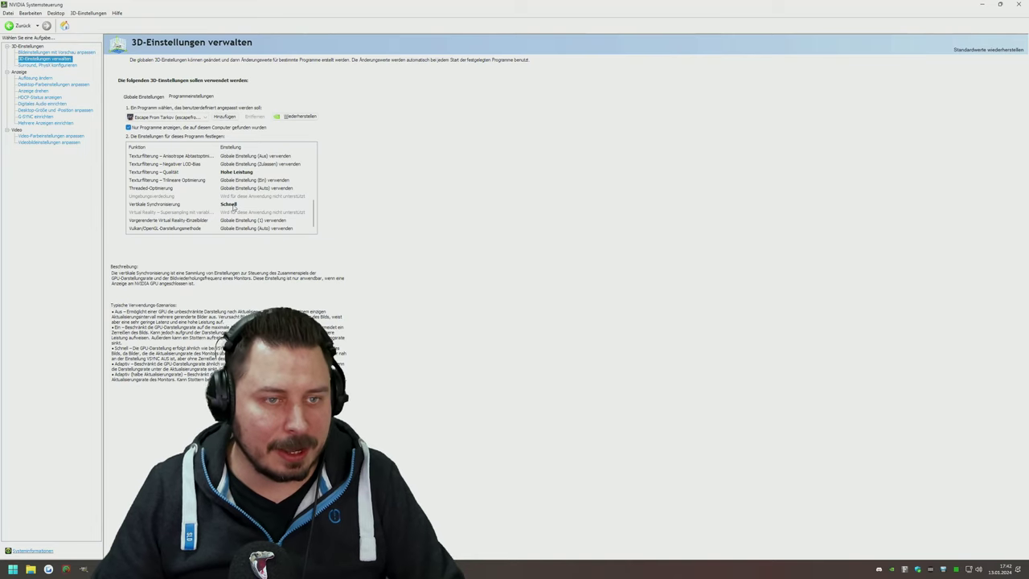
{"action": "left_click", "coordinate": [233, 206]}
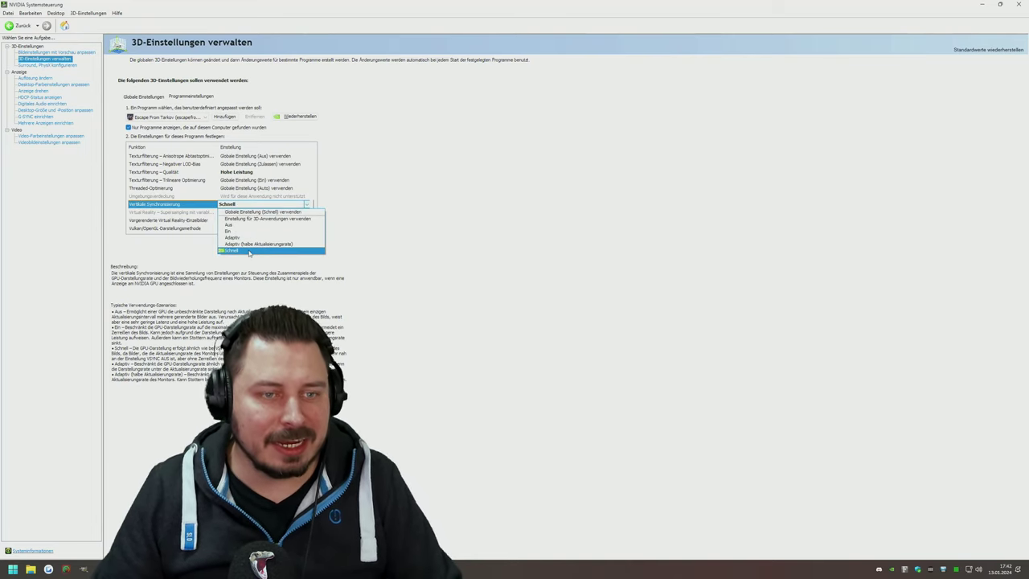
{"action": "left_click", "coordinate": [250, 251]}
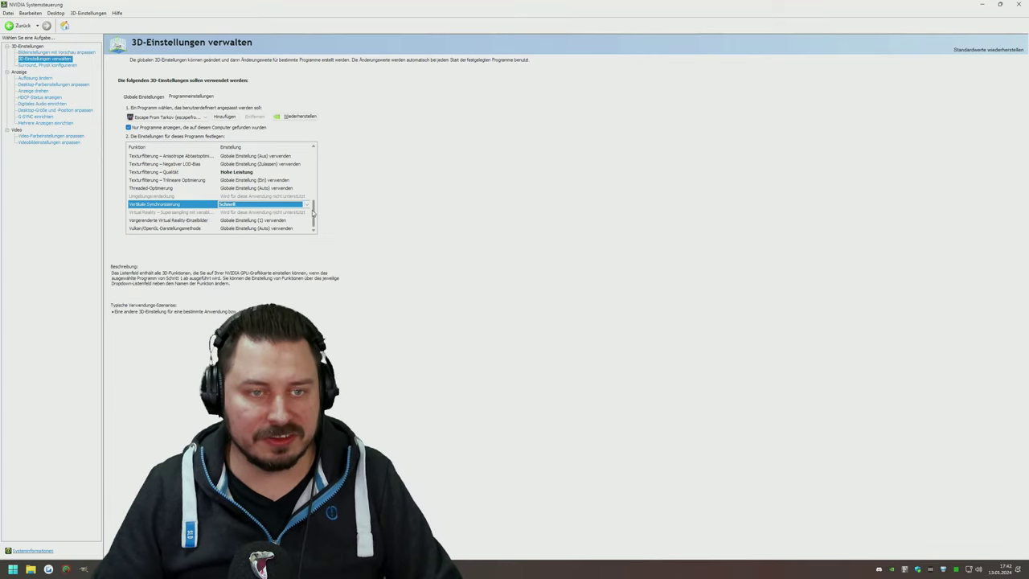
Step: Examine Escape From Tarkov's 3D program settings, including maximum frame rate, low latency mode, texture filtering quality and vertical synchronization
{"action": "scroll", "coordinate": [316, 178], "scroll_direction": "up", "scroll_amount": 6}
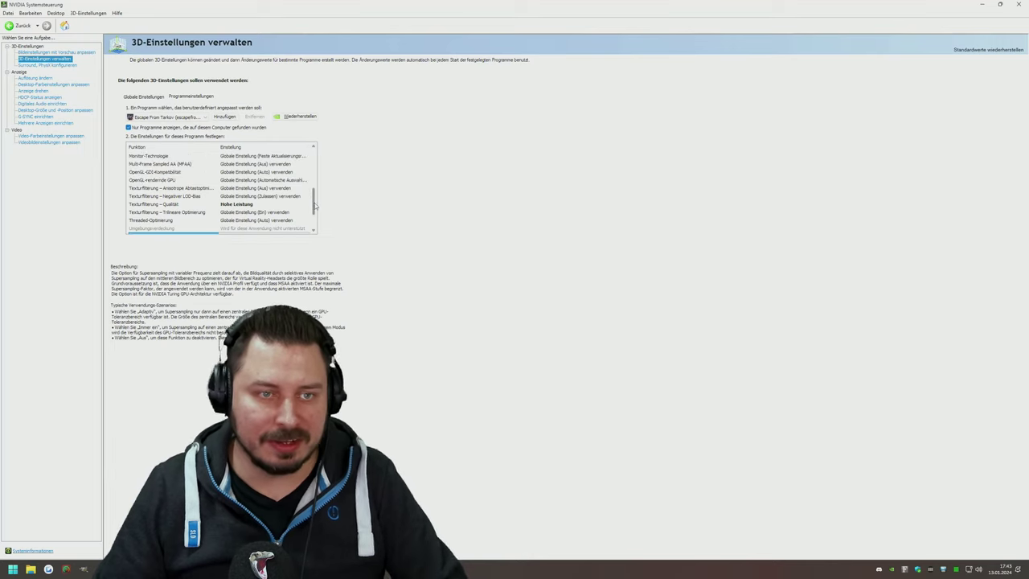
{"action": "scroll", "coordinate": [318, 178], "scroll_direction": "up", "scroll_amount": 1}
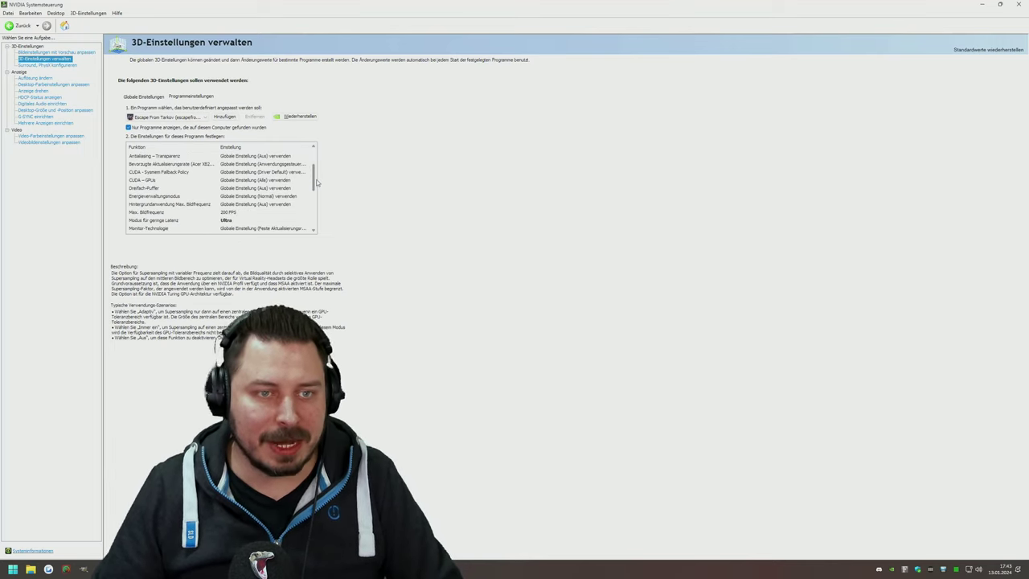
{"action": "scroll", "coordinate": [319, 168], "scroll_direction": "up", "scroll_amount": 1}
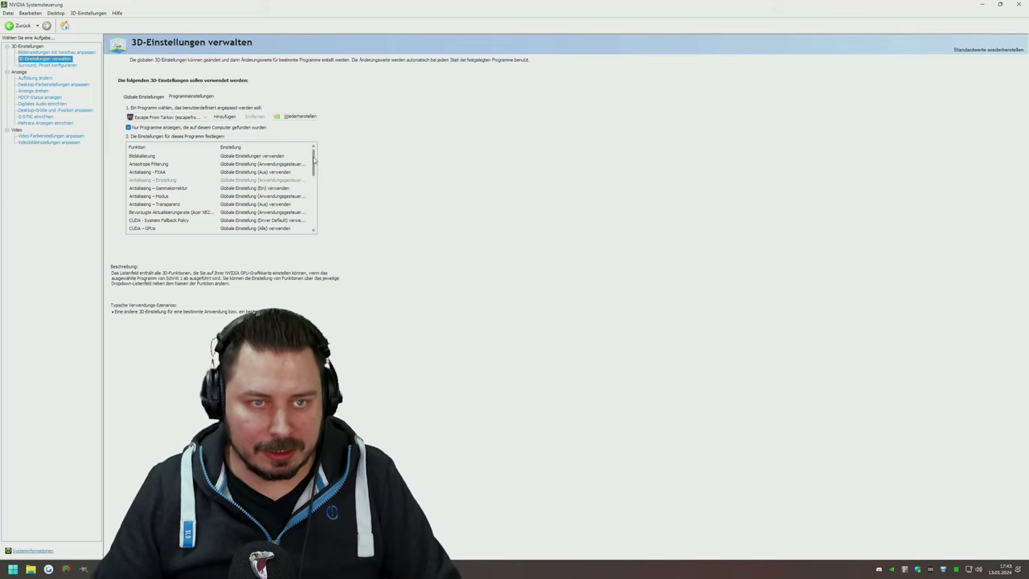
{"action": "scroll", "coordinate": [317, 167], "scroll_direction": "down", "scroll_amount": 1}
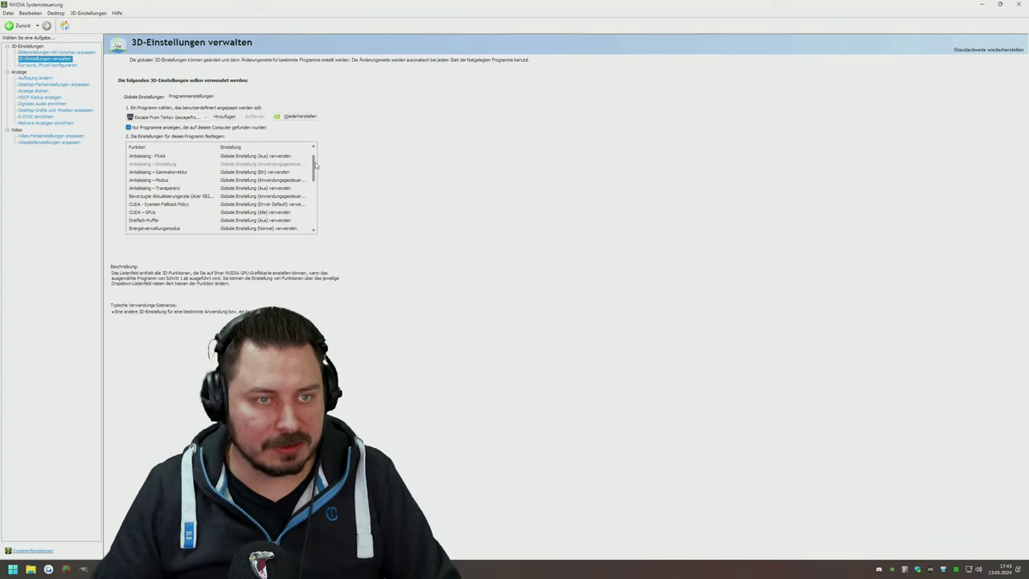
{"action": "scroll", "coordinate": [315, 173], "scroll_direction": "down", "scroll_amount": 3}
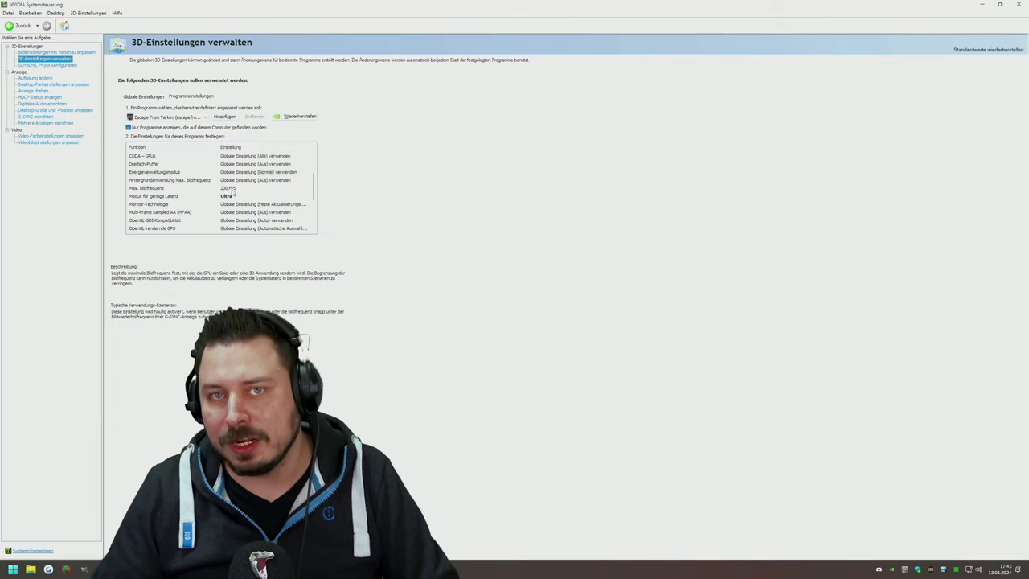
{"action": "scroll", "coordinate": [217, 193], "scroll_direction": "down", "scroll_amount": 4}
{"action": "left_click", "coordinate": [144, 212]}
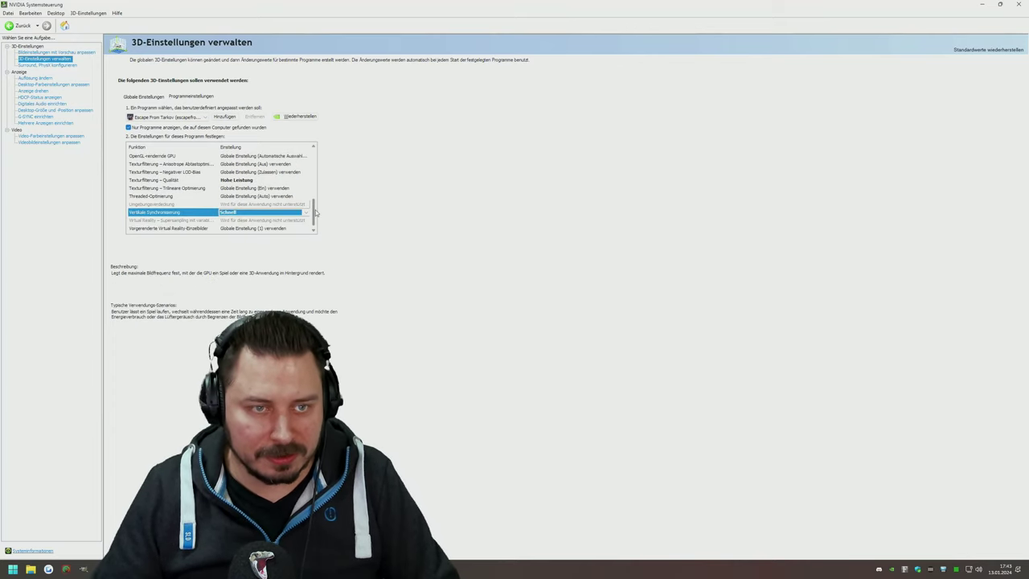
{"action": "left_click", "coordinate": [144, 204]}
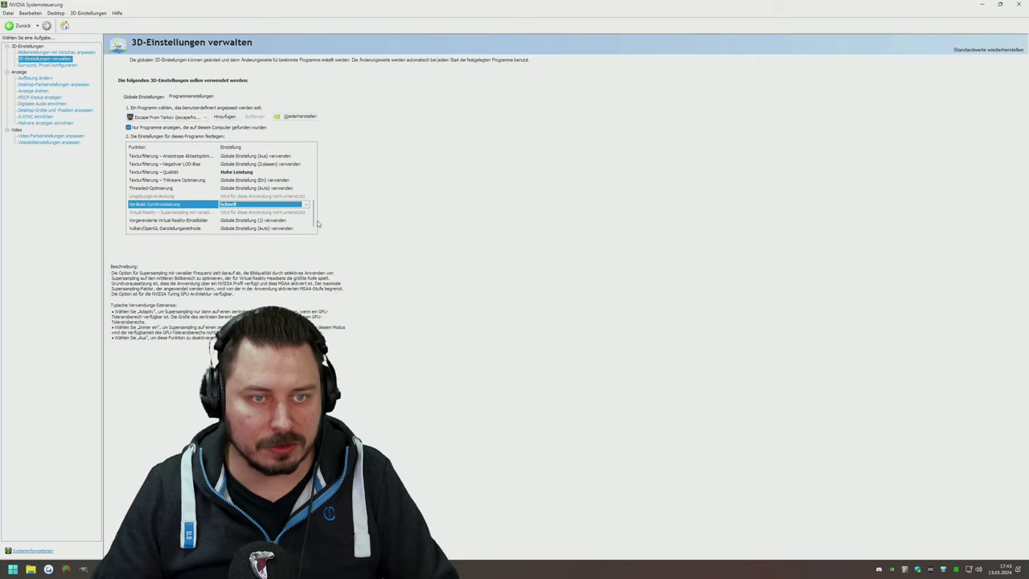
{"action": "scroll", "coordinate": [316, 213], "scroll_direction": "up", "scroll_amount": 1}
{"action": "scroll", "coordinate": [241, 201], "scroll_direction": "up", "scroll_amount": 4}
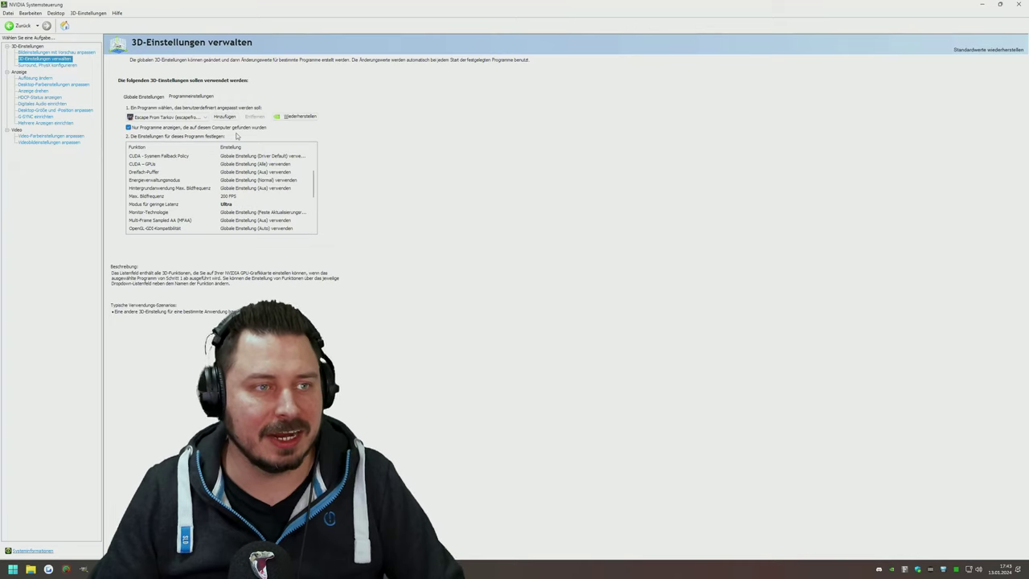
Step: Examine the desktop color adjustments and the G-SYNC setup for the displays
{"action": "left_click", "coordinate": [53, 85]}
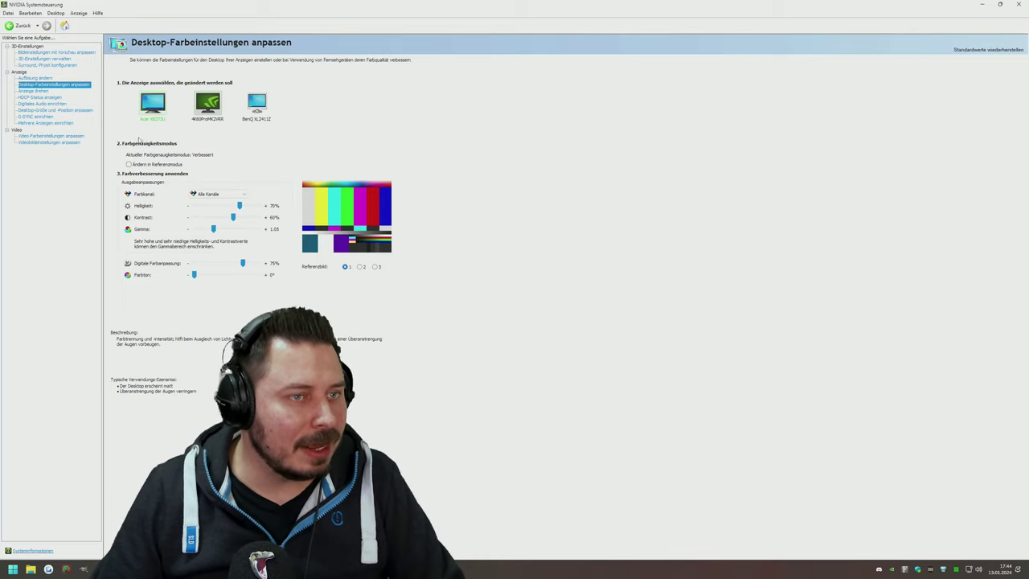
{"action": "left_click", "coordinate": [36, 116]}
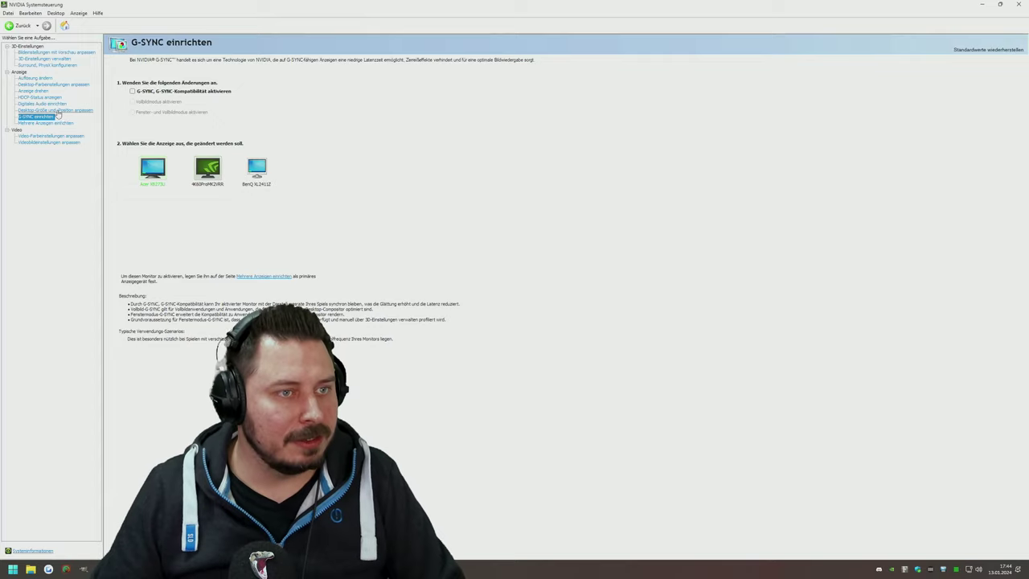
{"action": "left_click", "coordinate": [46, 84]}
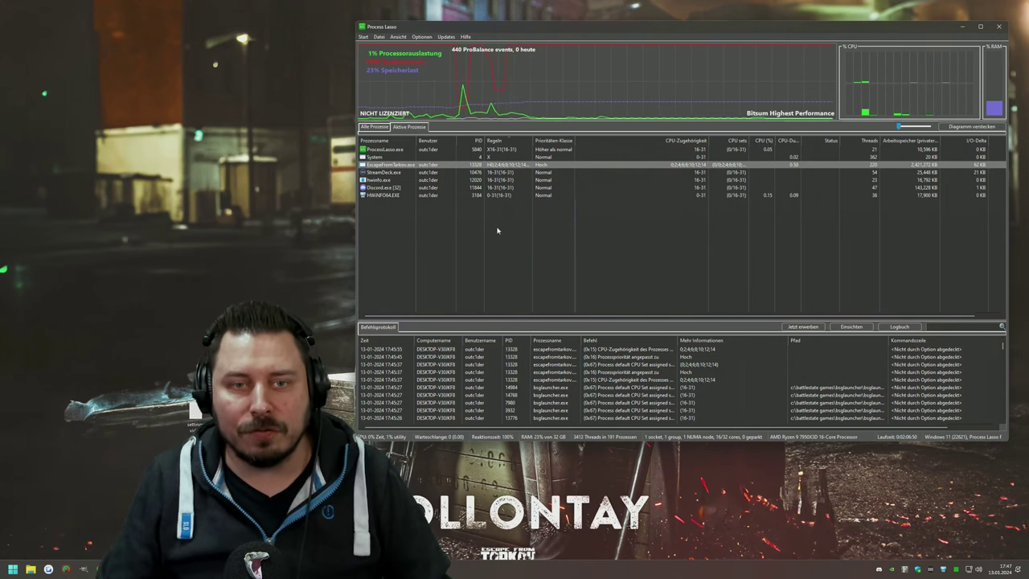
Step: Assign EscapeFromTarkov.exe a permanent CPU affinity (Immer) to the even-numbered CPUs 0 to 14 in Process Lasso
{"action": "left_click", "coordinate": [372, 127]}
{"action": "left_click", "coordinate": [410, 128]}
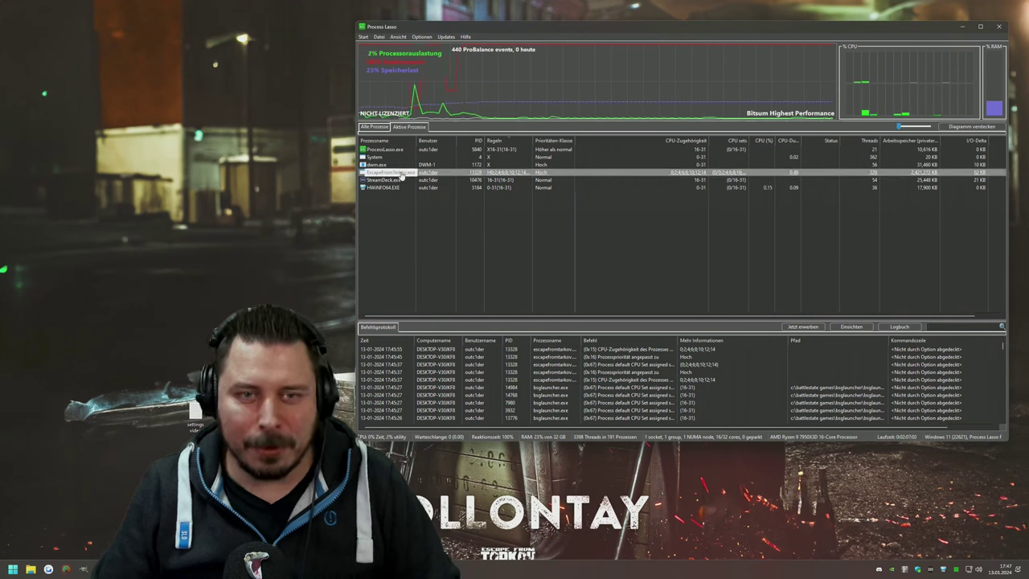
{"action": "right_click", "coordinate": [401, 174]}
{"action": "mouse_move", "coordinate": [447, 178]}
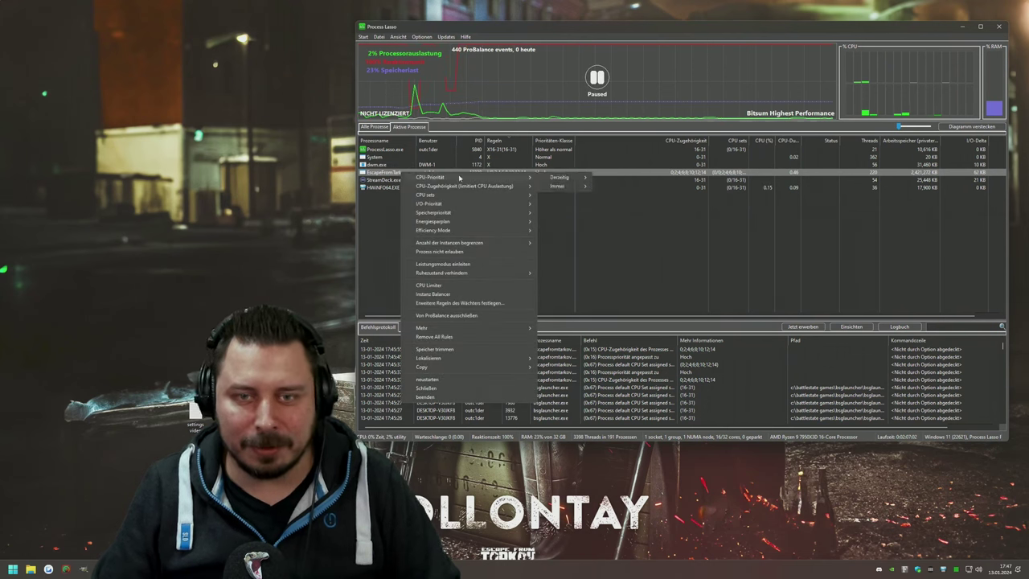
{"action": "mouse_move", "coordinate": [567, 186]}
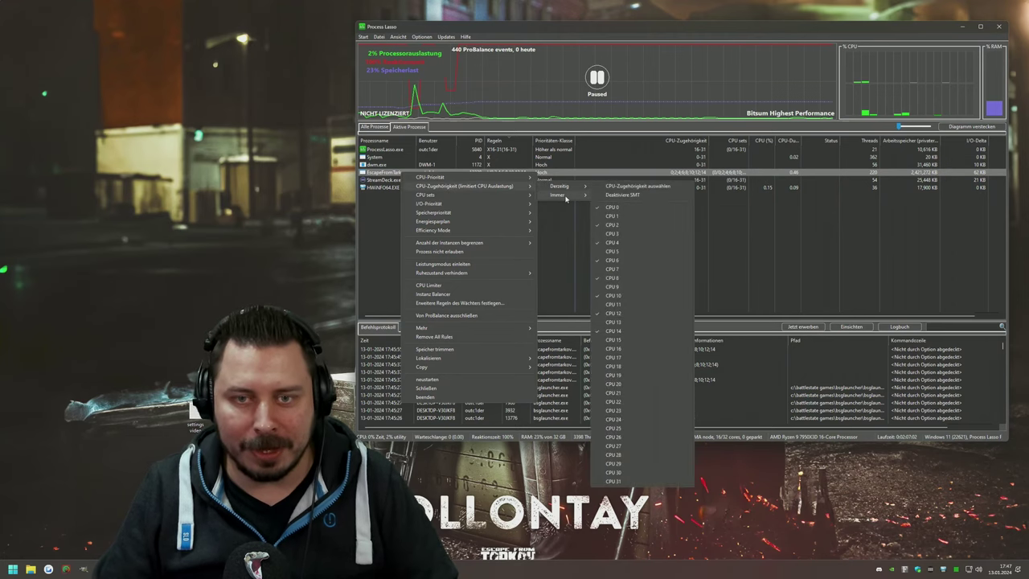
{"action": "left_click", "coordinate": [635, 195]}
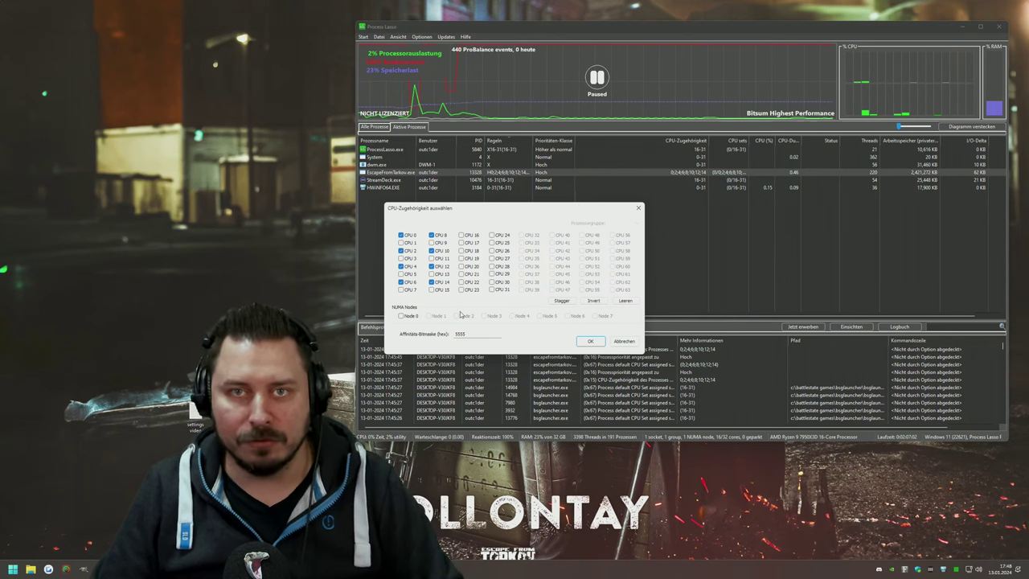
{"action": "left_click", "coordinate": [590, 341]}
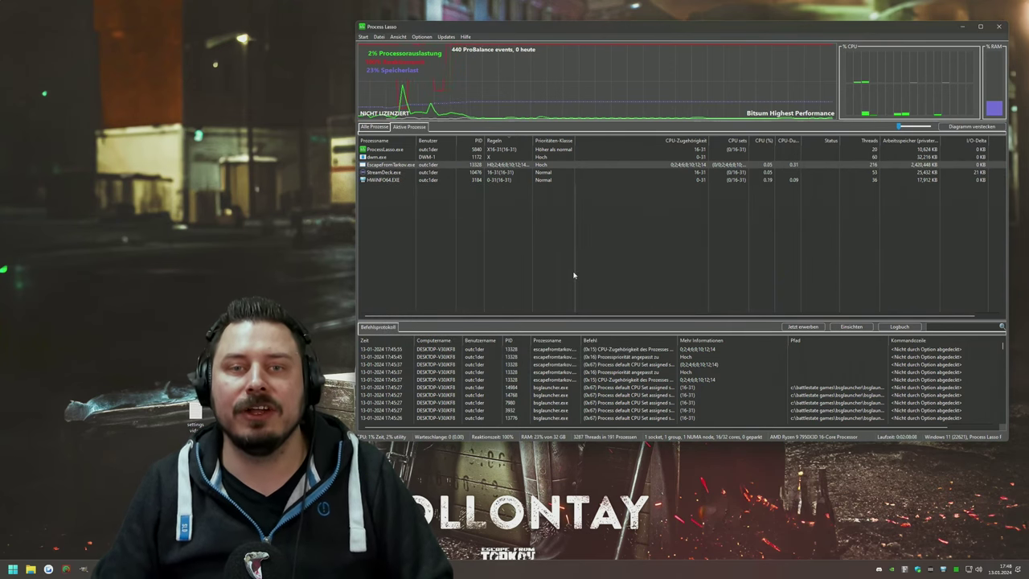
{"action": "left_click", "coordinate": [385, 164]}
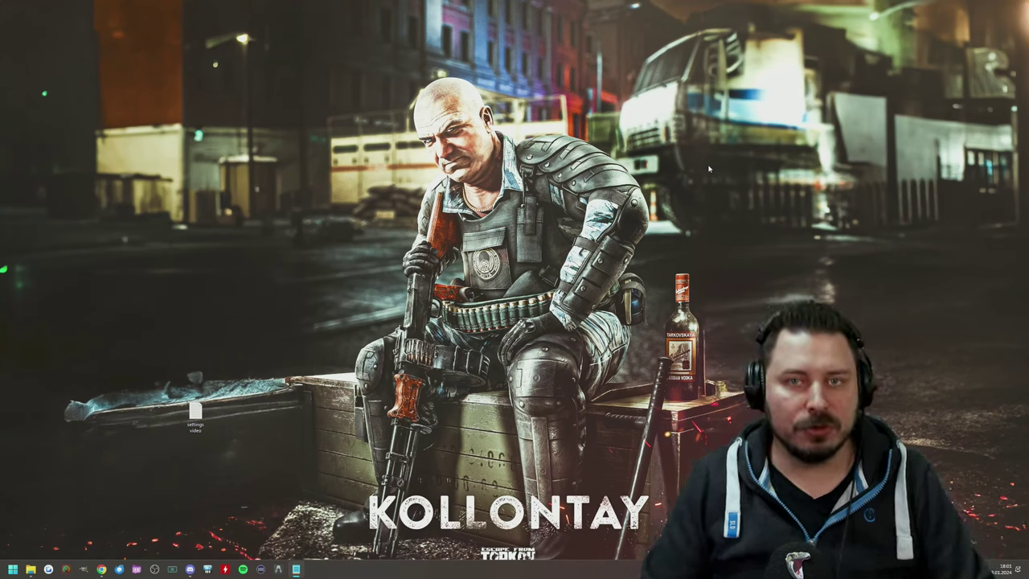
Step: Switch to Windows Settings and show the game mode page (Spielmodus), searching for "spiele"
{"action": "left_click", "coordinate": [14, 571]}
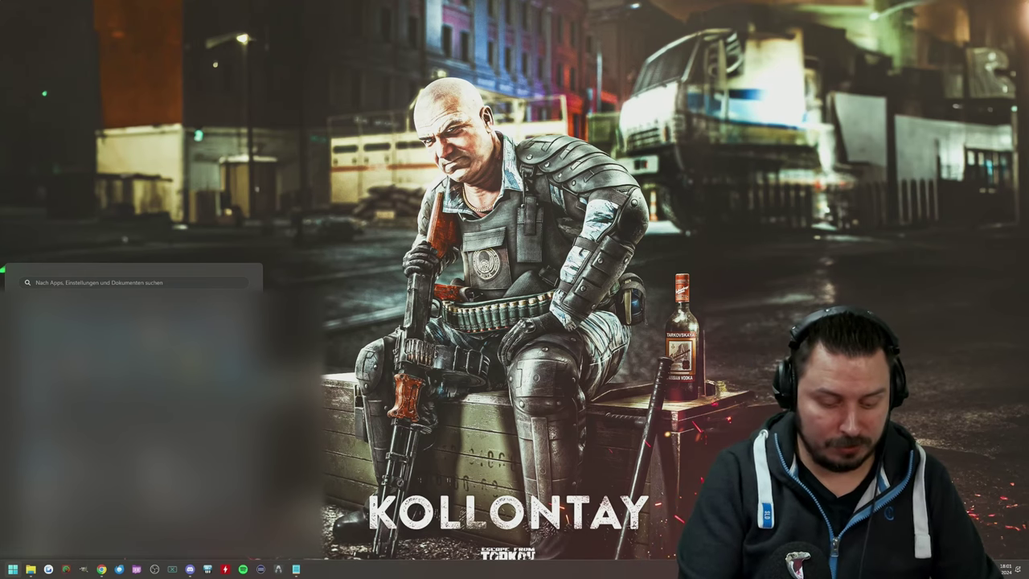
{"action": "type", "text": "spiele"}
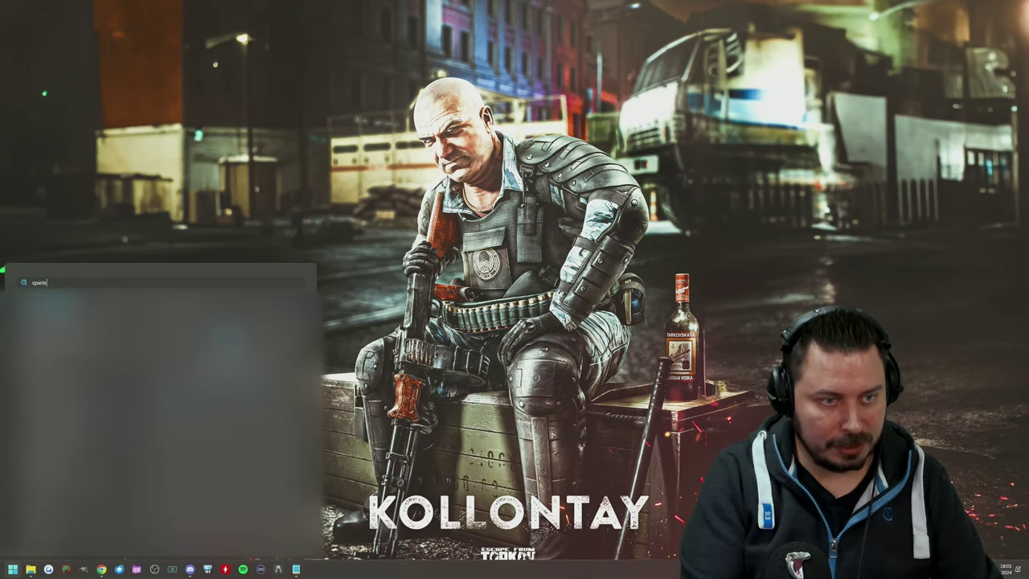
{"action": "key", "text": "Return"}
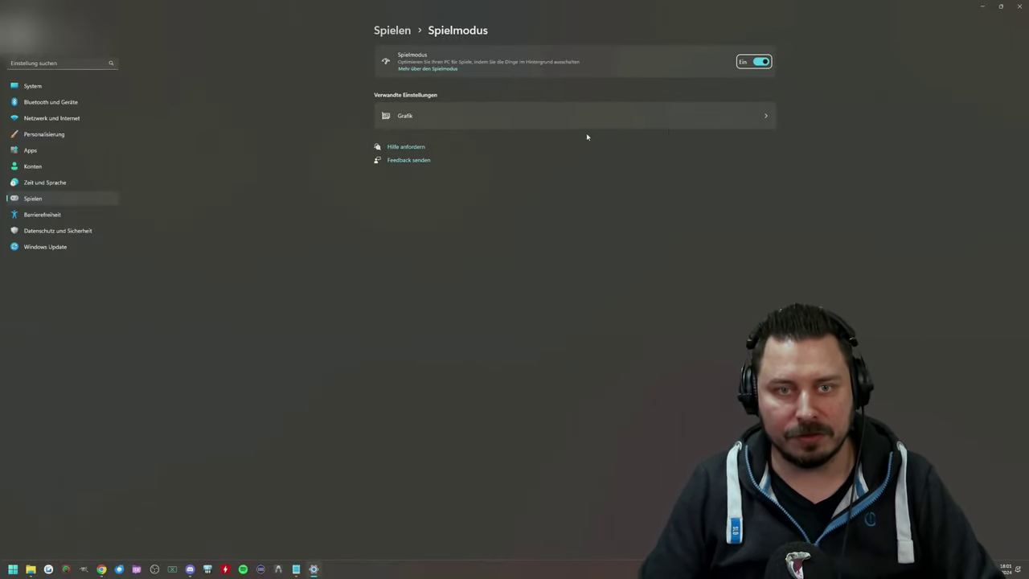
Step: Check the graphics performance preference of EscapeFromTarkovArena.exe in the Windows graphics settings, then put the Settings window away
{"action": "left_click", "coordinate": [432, 120]}
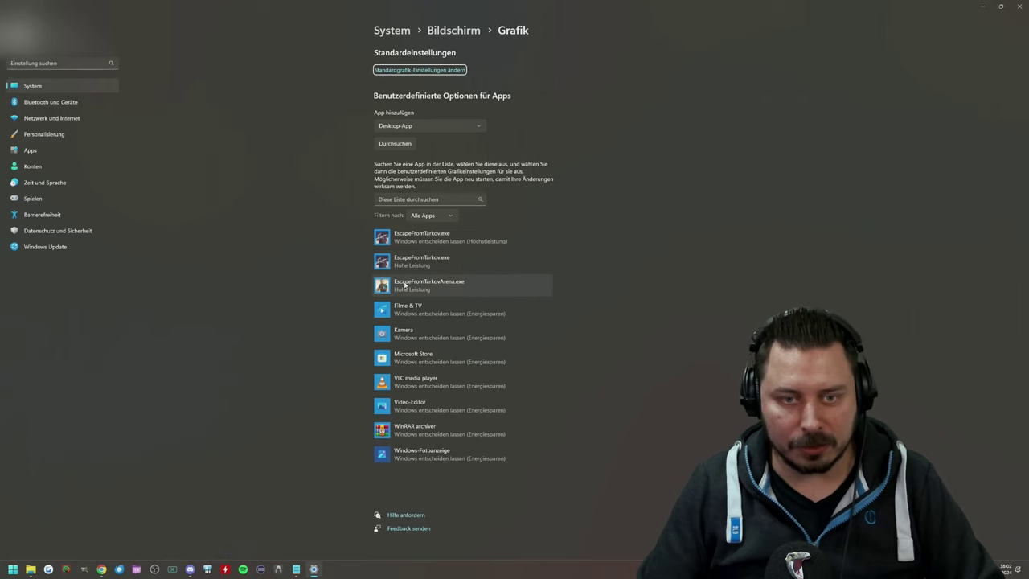
{"action": "left_click", "coordinate": [467, 291]}
{"action": "left_click", "coordinate": [486, 324]}
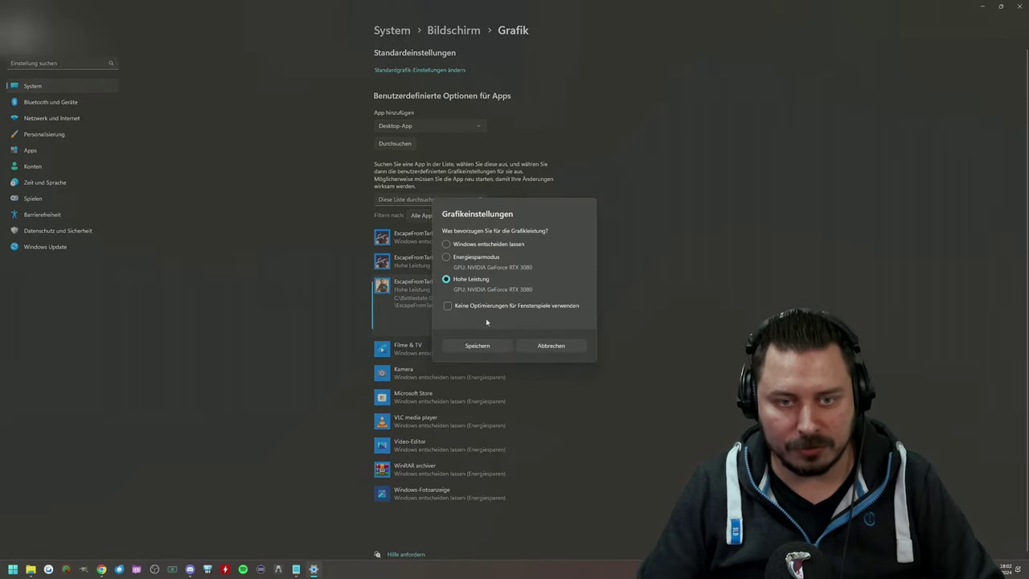
{"action": "left_click", "coordinate": [557, 347]}
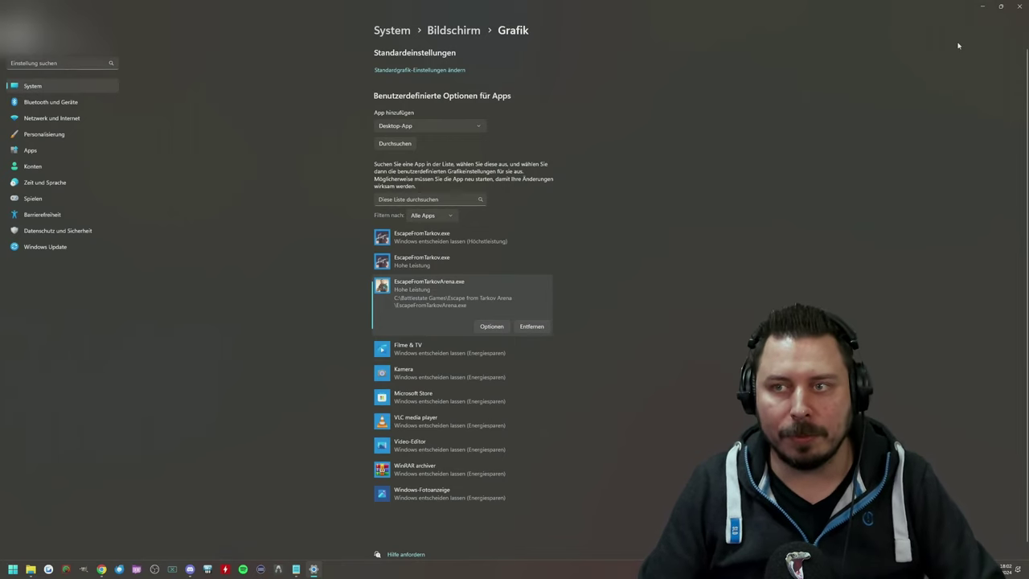
{"action": "left_click", "coordinate": [984, 10]}
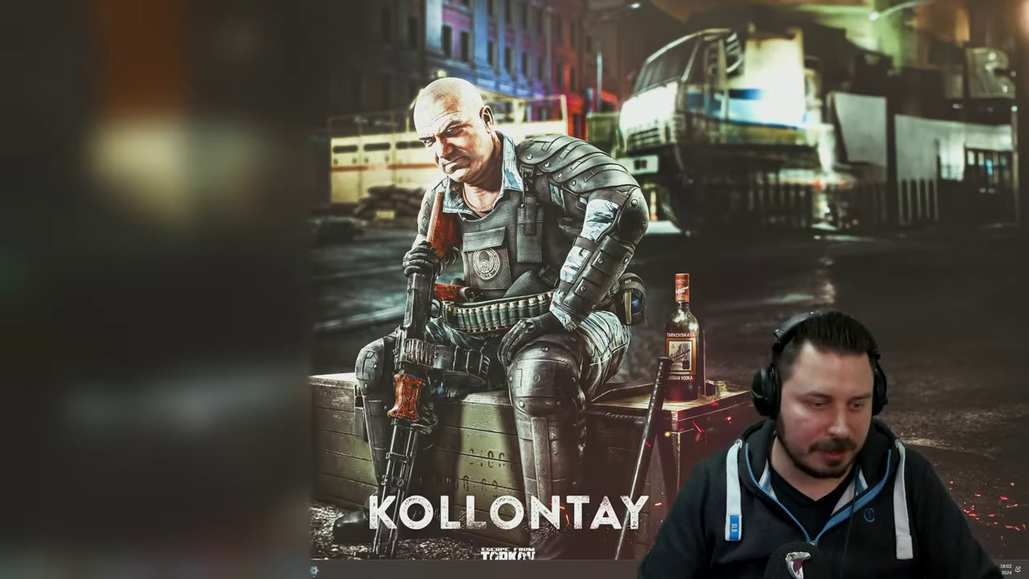
Step: Switch to File Explorer and check the compatibility properties of the EscapeFromTarkov application in the EFT folder
{"action": "left_click", "coordinate": [30, 570]}
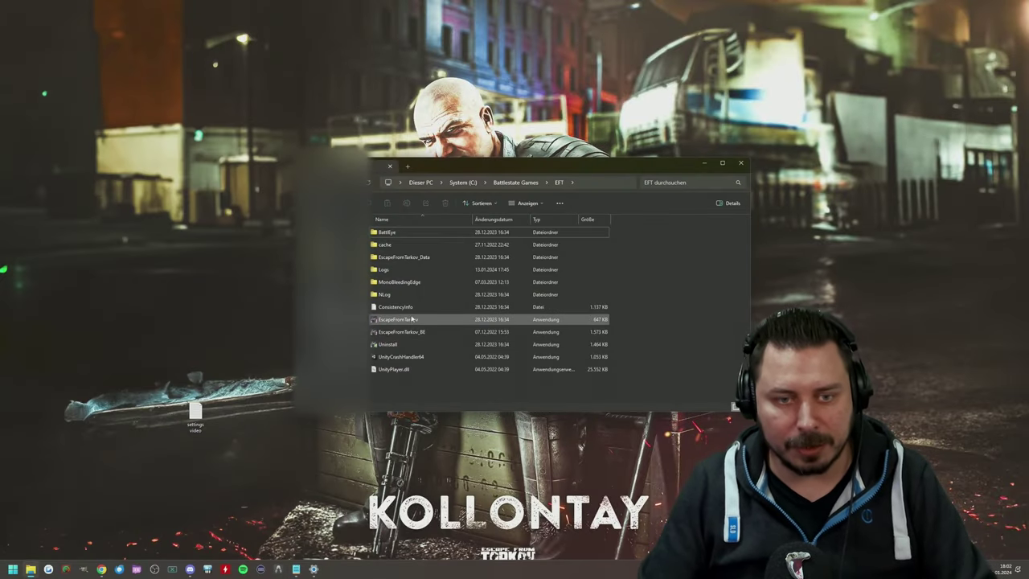
{"action": "right_click", "coordinate": [400, 320]}
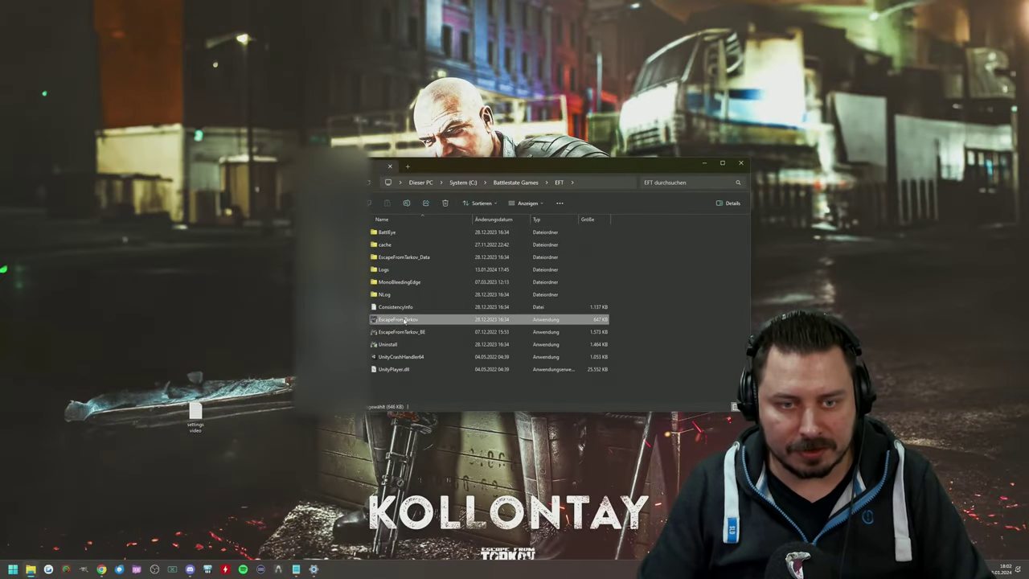
{"action": "left_click", "coordinate": [491, 487]}
{"action": "left_click_drag", "start_coordinate": [498, 327], "coordinate": [607, 305]}
{"action": "left_click", "coordinate": [595, 328]}
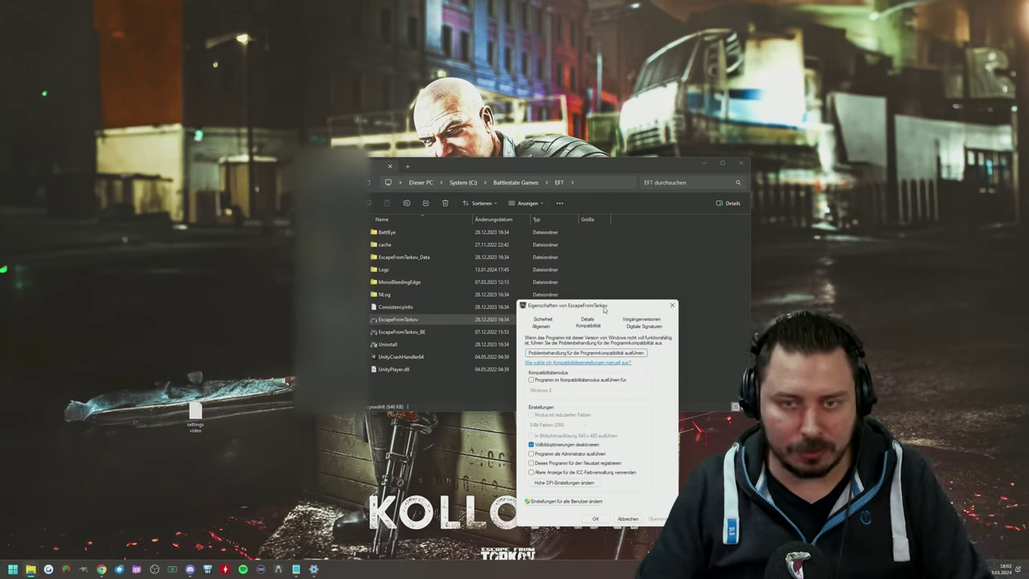
{"action": "left_click_drag", "start_coordinate": [607, 306], "coordinate": [582, 285]}
{"action": "left_click", "coordinate": [647, 283]}
Step: Check the compatibility properties of the EscapeFromTarkovArena application in the Escape from Tarkov Arena folder
{"action": "key", "text": "alt+Up"}
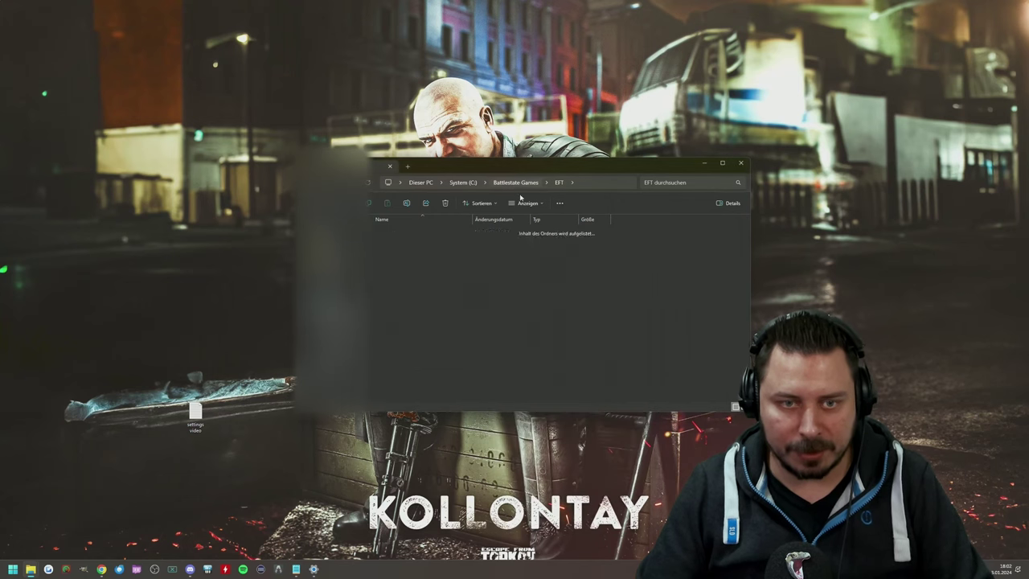
{"action": "double_click", "coordinate": [421, 282]}
{"action": "right_click", "coordinate": [415, 308]}
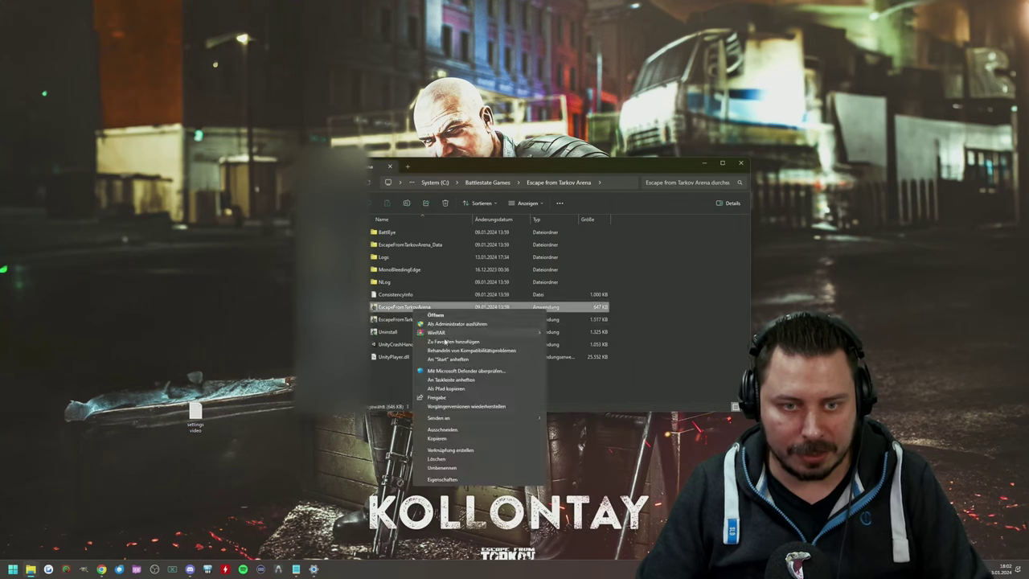
{"action": "left_click", "coordinate": [442, 479]}
{"action": "left_click", "coordinate": [488, 335]}
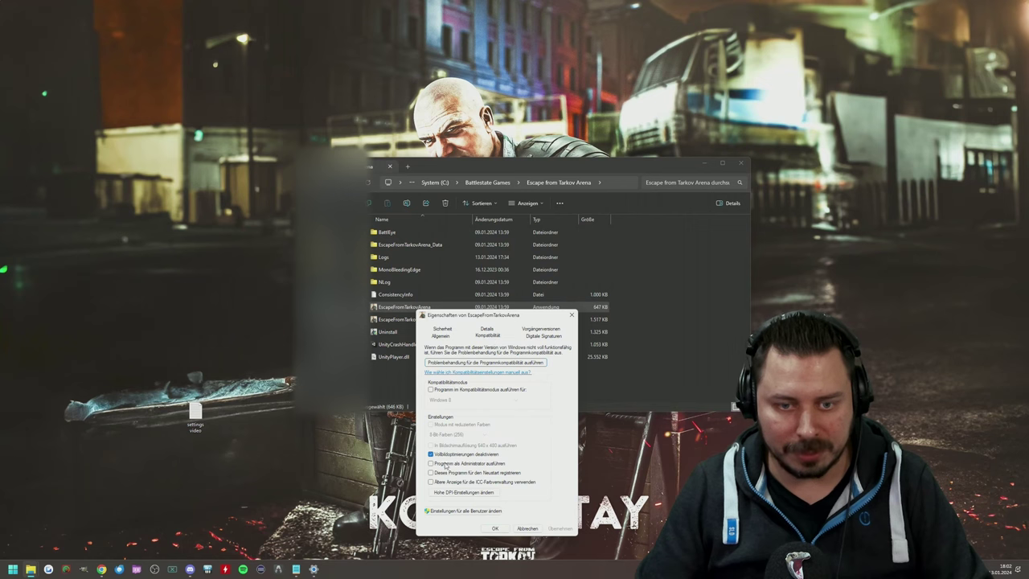
{"action": "left_click_drag", "start_coordinate": [535, 318], "coordinate": [524, 218]}
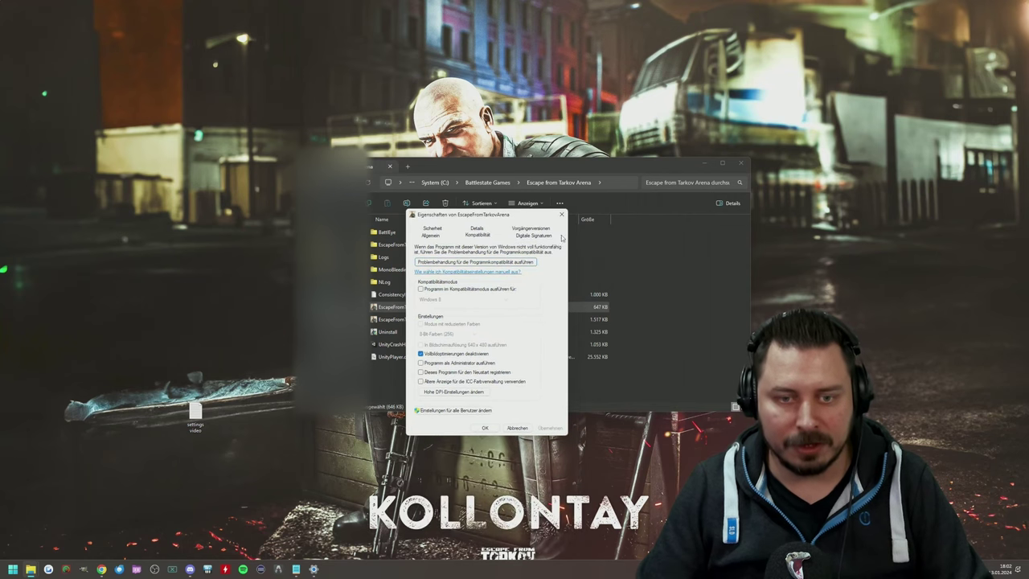